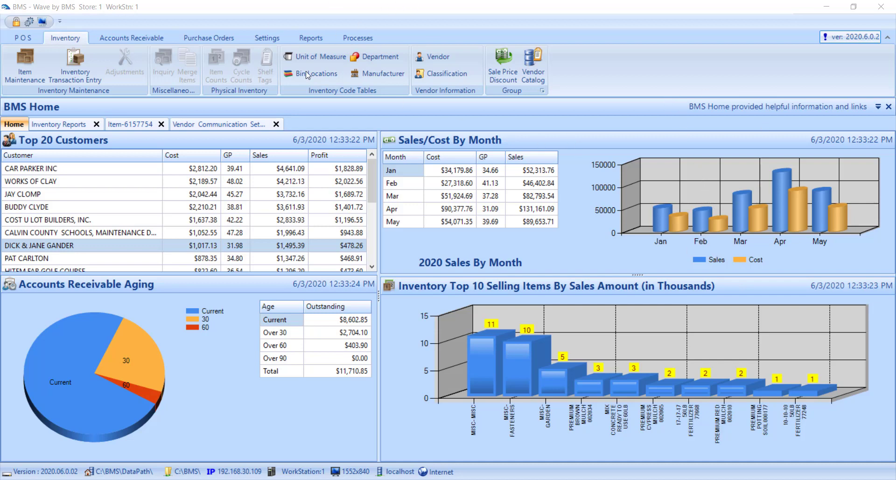
Search the inventory items by item number for "syp".
left_click(140, 125)
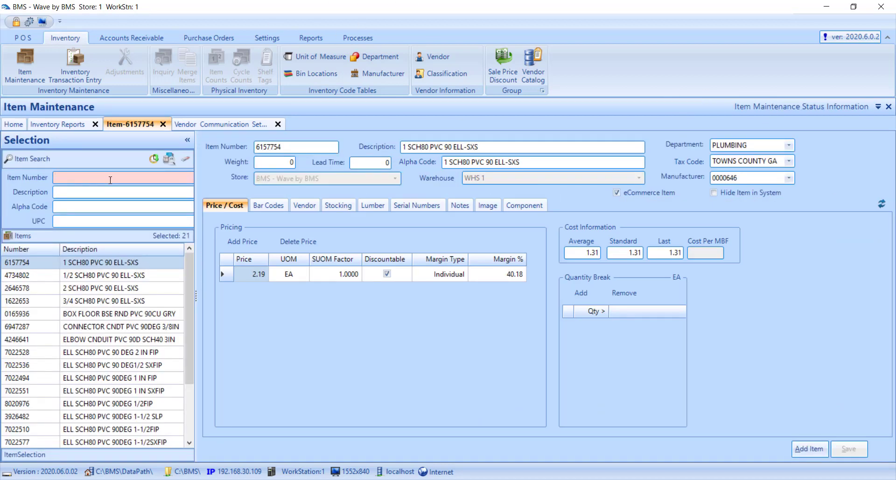
type("syp")
key("Return")
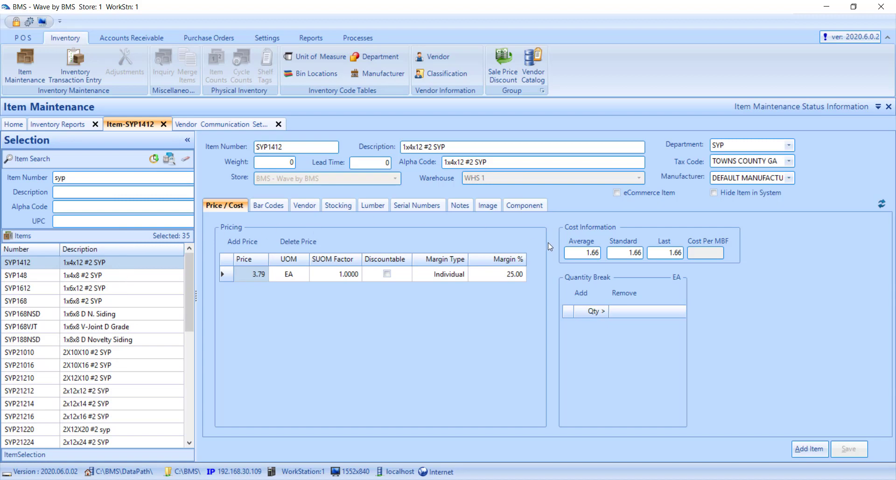
Set the standard cost of item SYP1412 to 1.75 and apply the change to all prices.
left_click(629, 256)
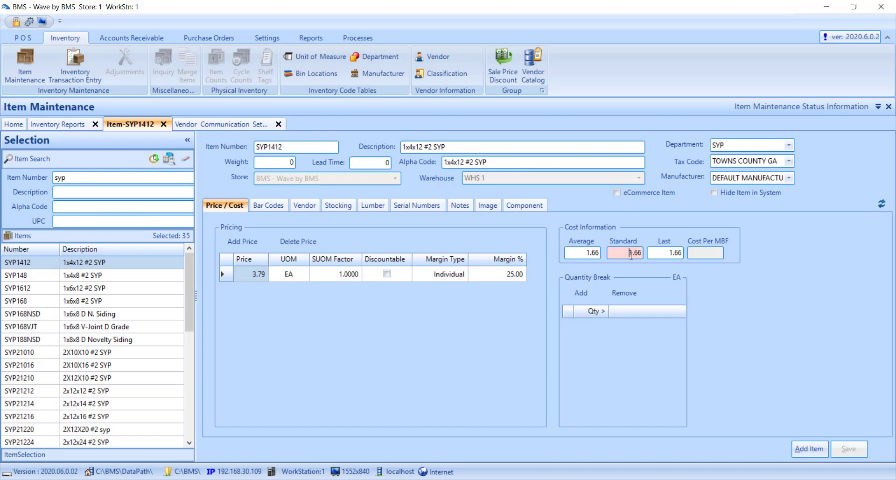
left_click_drag(631, 256, 646, 257)
type("1.75")
key("Tab")
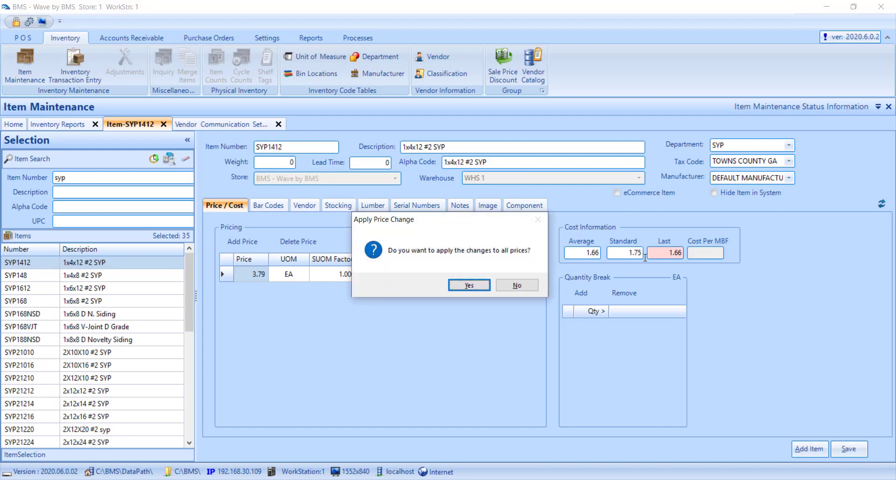
left_click(471, 285)
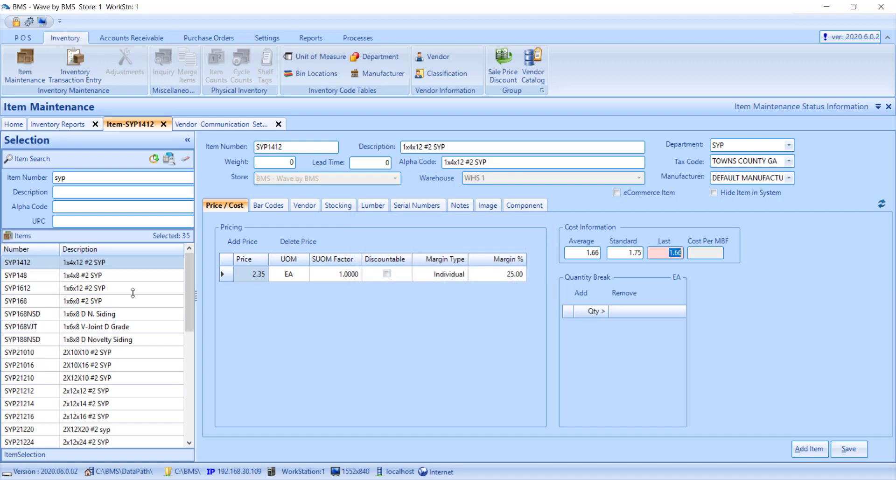
Save the SYP1412 changes while moving on to item SYP148, and open item SYP168.
left_click(106, 276)
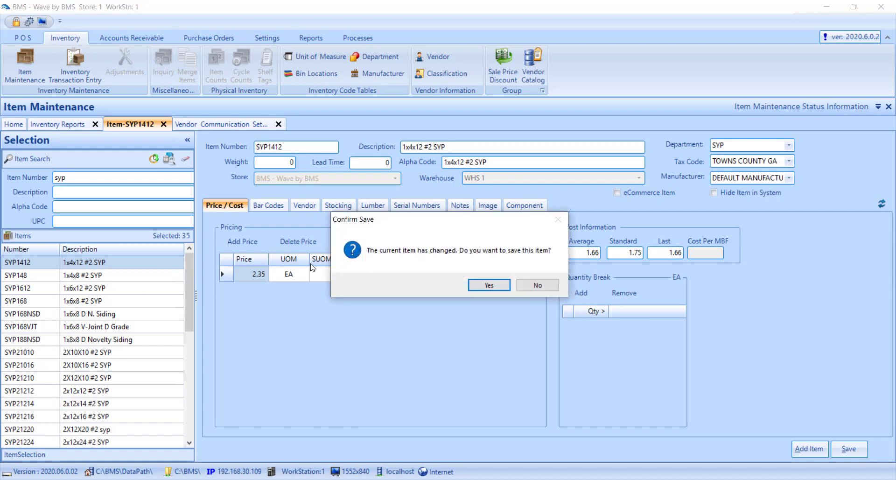
left_click(491, 285)
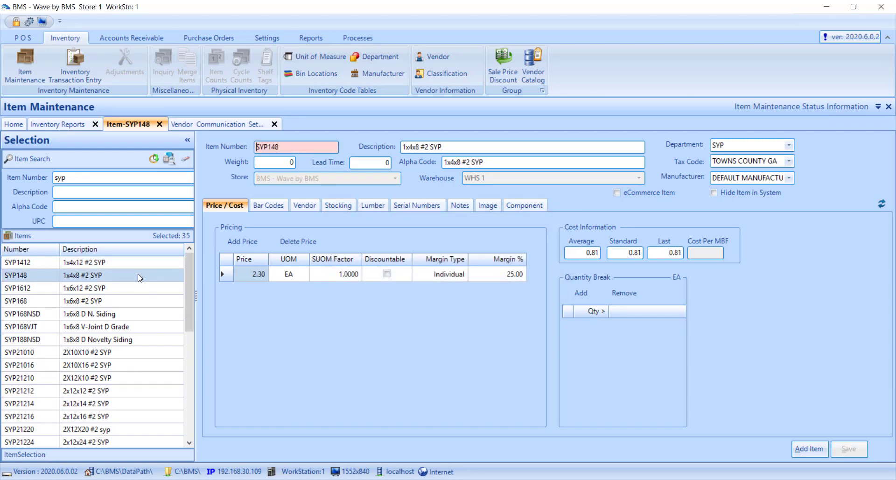
left_click(133, 302)
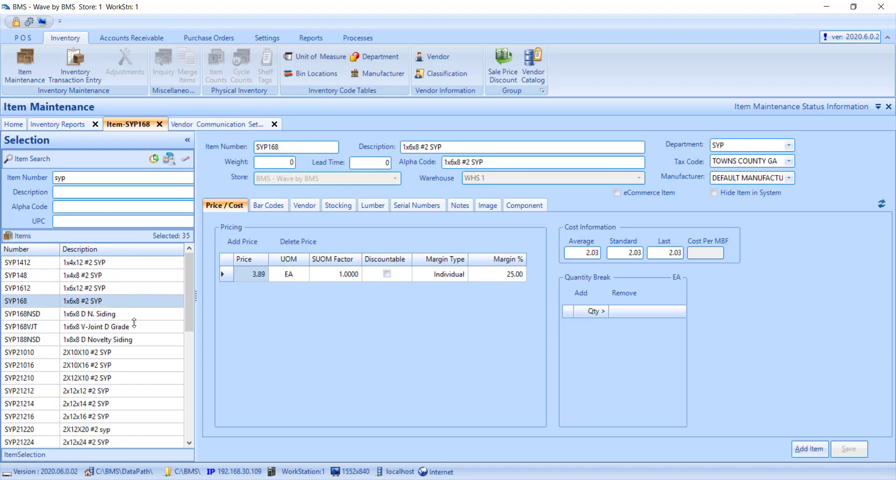
Clear the item number search and set up an advanced item search for descriptions containing "mulch", joined with And.
left_click(70, 177)
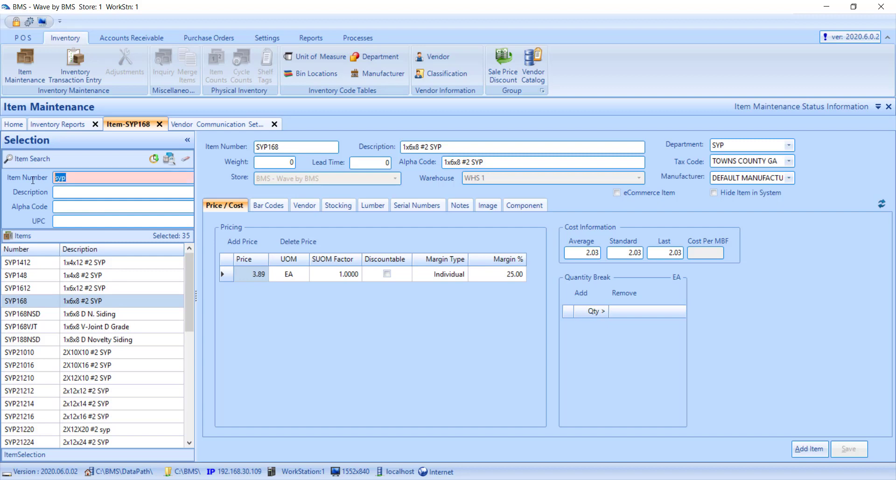
key("BackSpace")
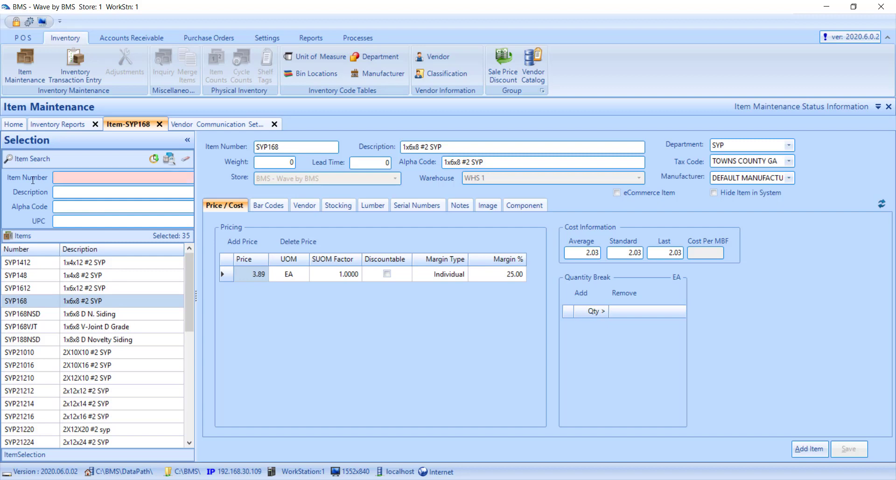
left_click(170, 160)
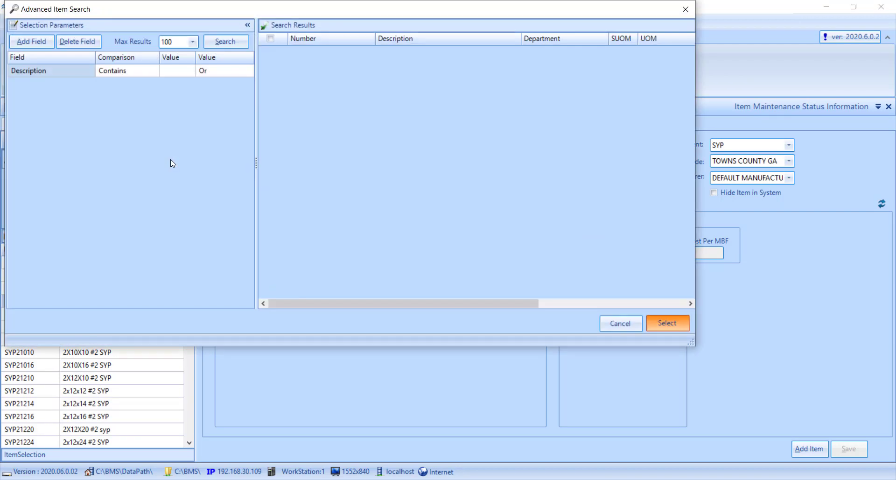
left_click(182, 72)
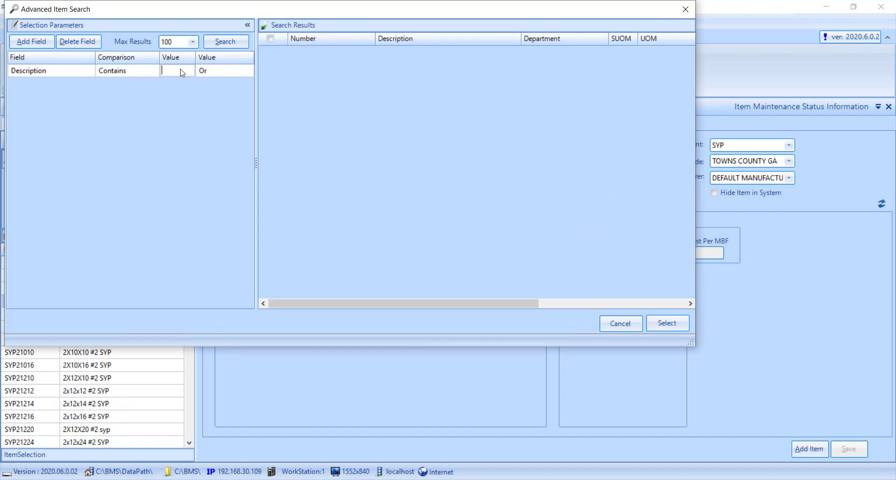
type("mulch")
left_click(247, 74)
left_click(248, 74)
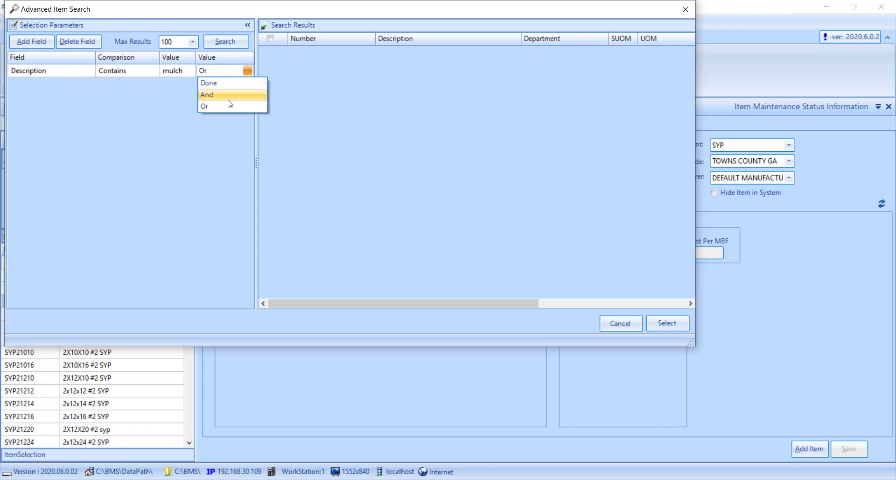
left_click(226, 92)
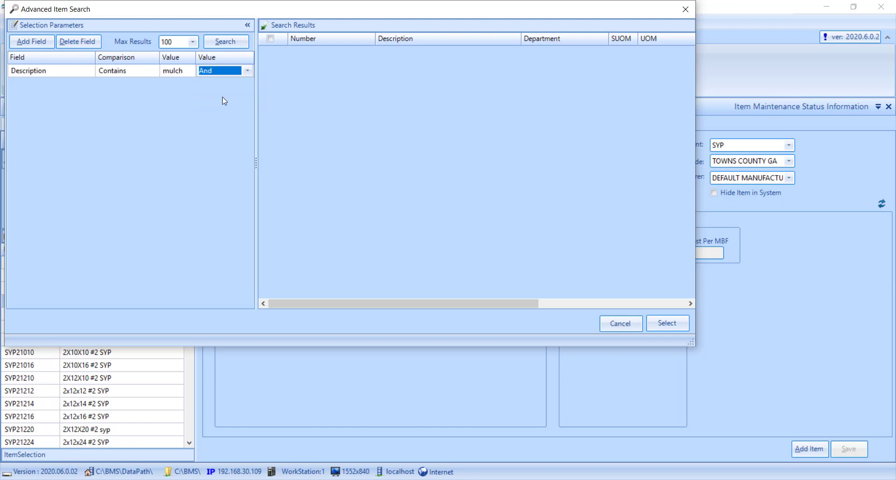
Add a VendorNum equals 20 criterion to the advanced search, run it and load all matching items.
left_click(30, 42)
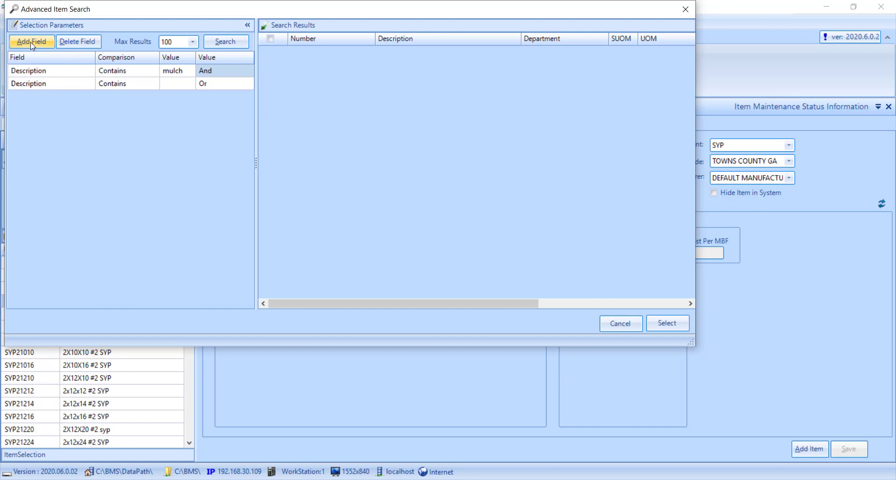
left_click(90, 83)
left_click(90, 83)
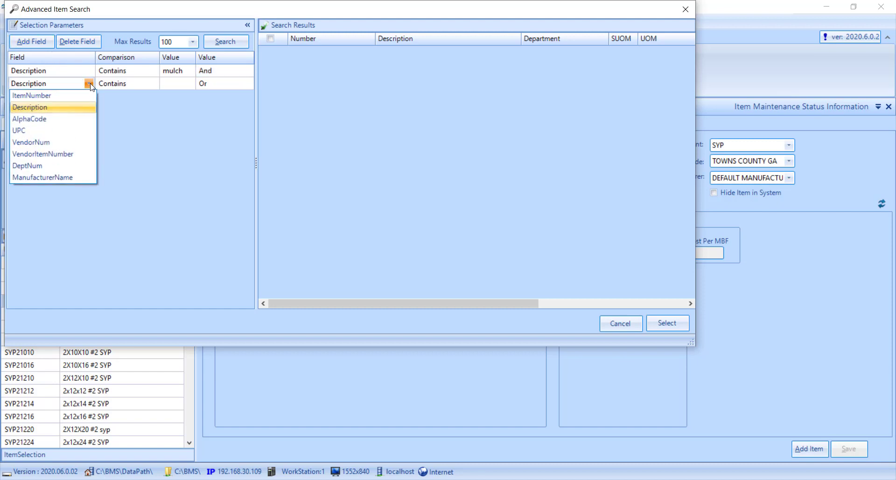
left_click(87, 144)
left_click(172, 84)
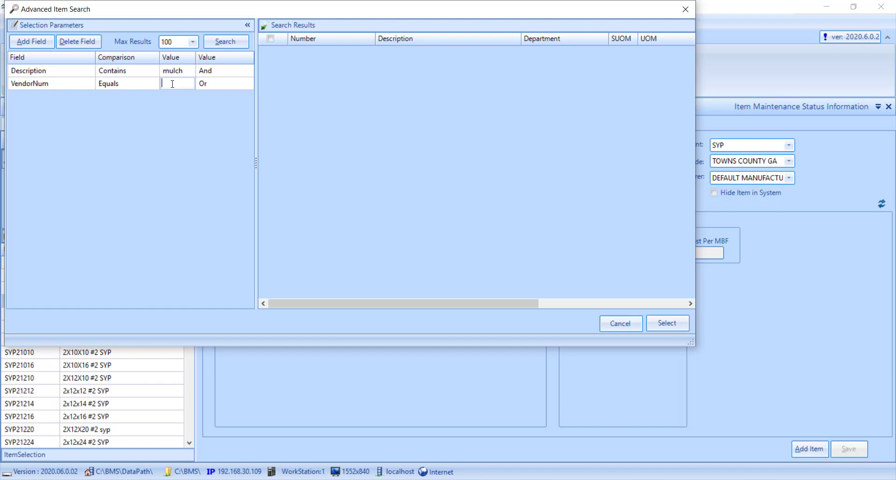
type("20")
left_click(249, 84)
left_click(248, 84)
left_click(240, 95)
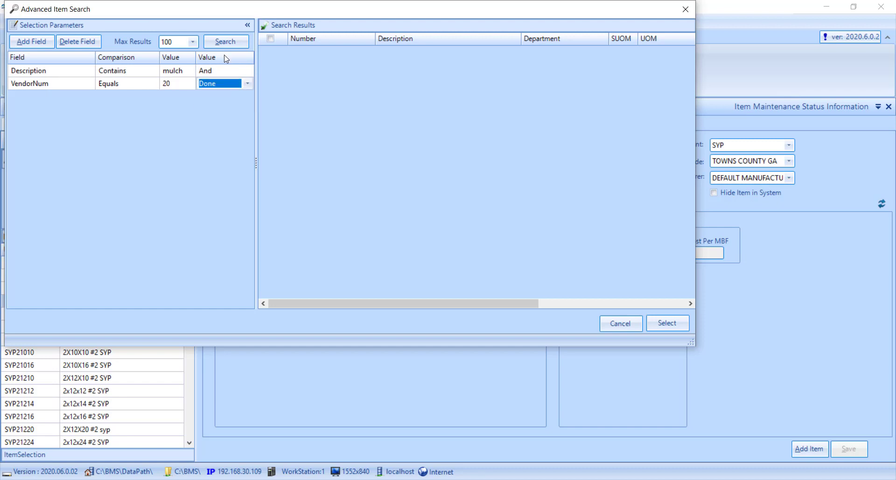
left_click(224, 42)
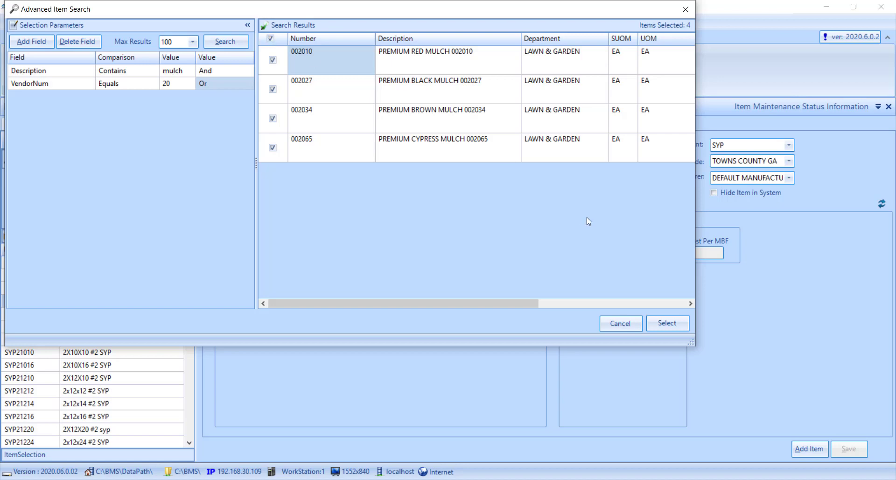
left_click(666, 323)
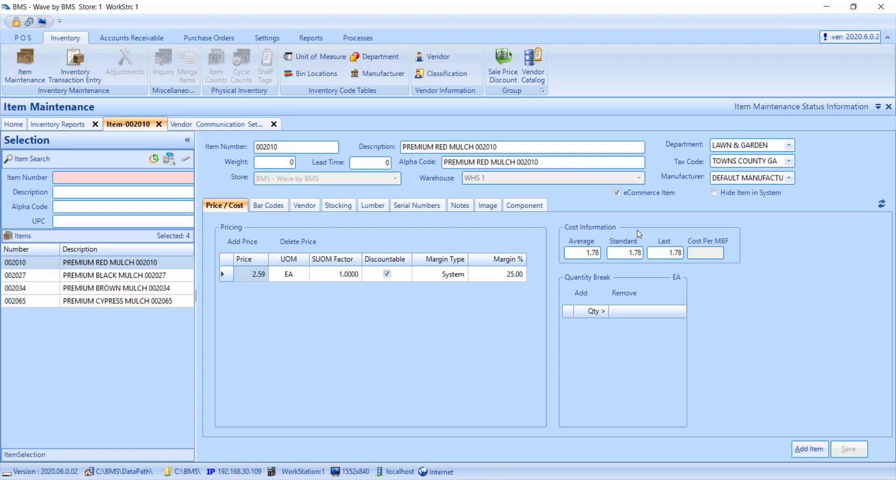
Set the standard cost of the premium red mulch item 002010 to 1.99 and apply the change to all prices.
left_click(626, 252)
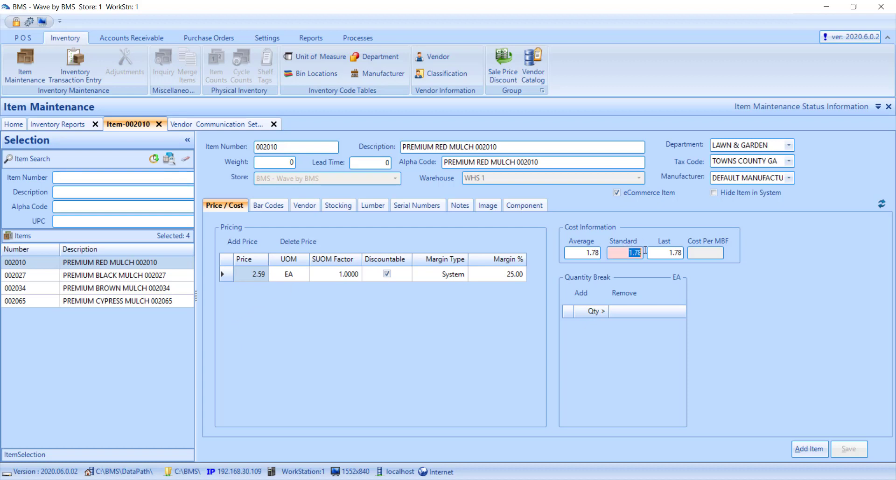
type("1.99")
key("Tab")
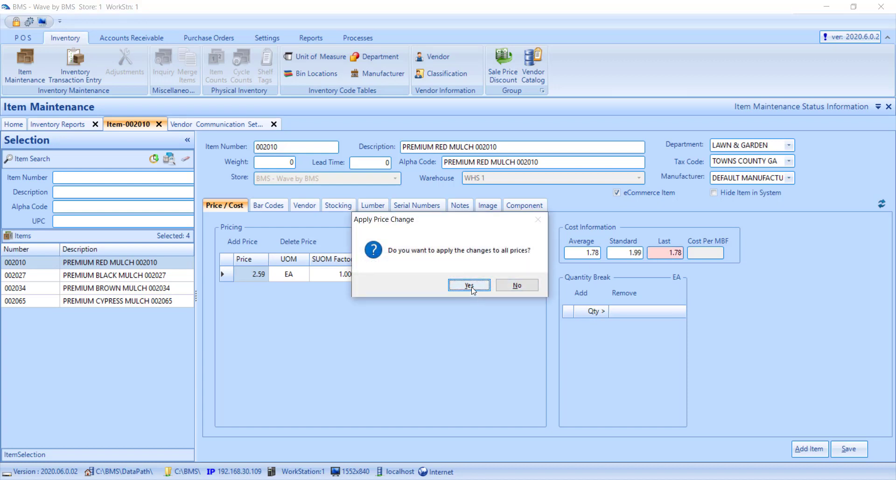
left_click(470, 286)
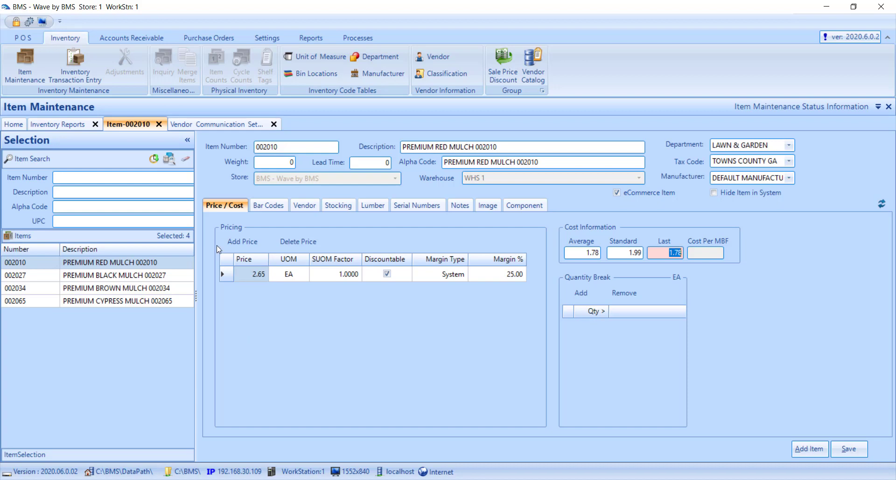
Generate the Inventory Master Report for the pressure treated department and export it to Excel as "pressure treated pricing".
left_click(71, 128)
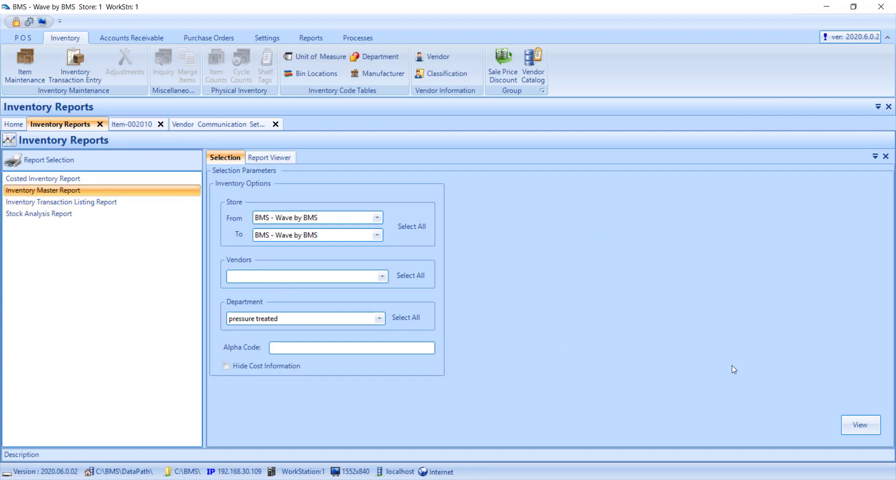
left_click(869, 419)
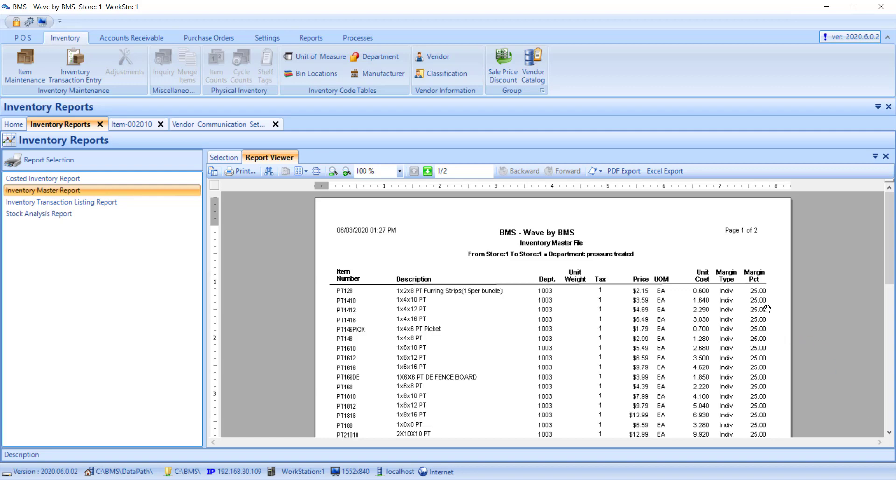
left_click(671, 174)
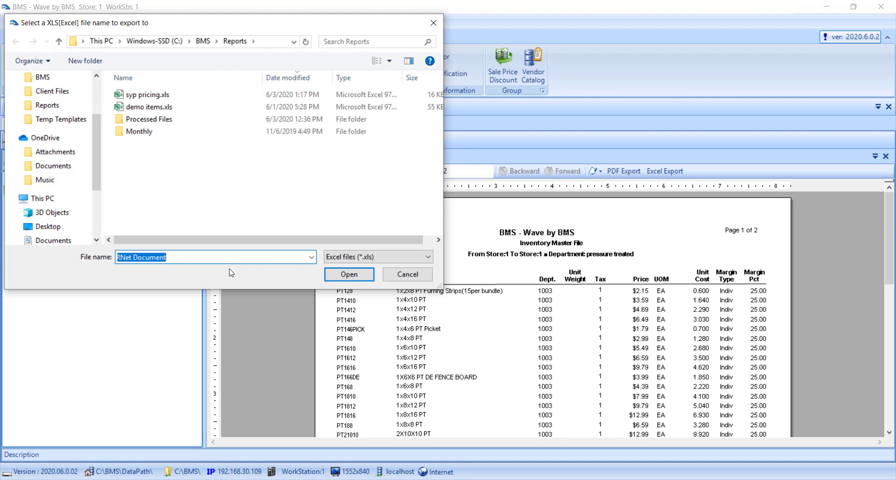
type("pres")
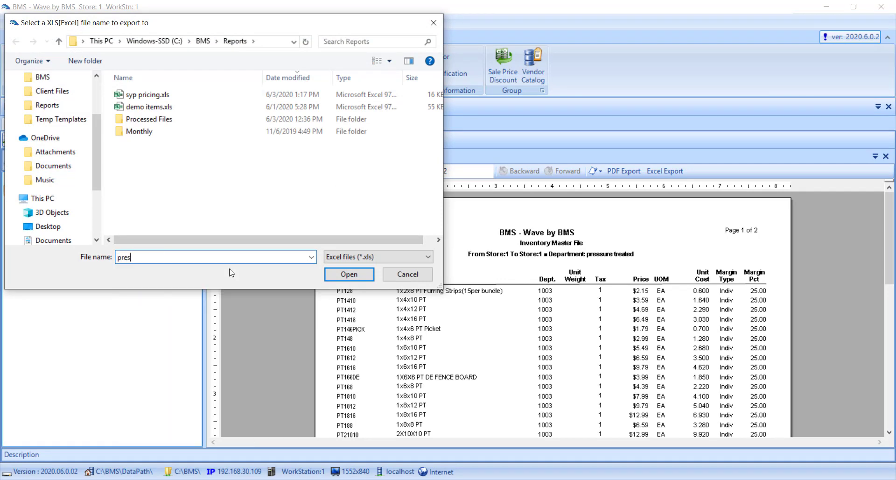
type("sure treated pricing")
left_click(343, 274)
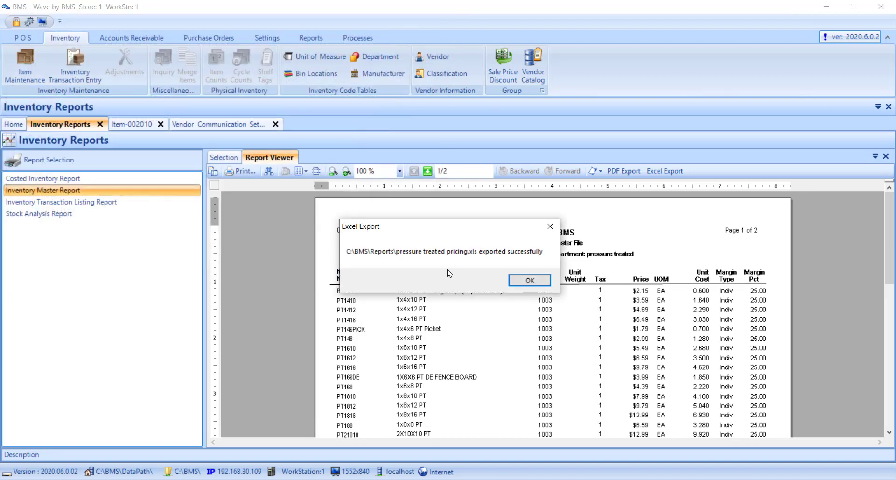
left_click(527, 282)
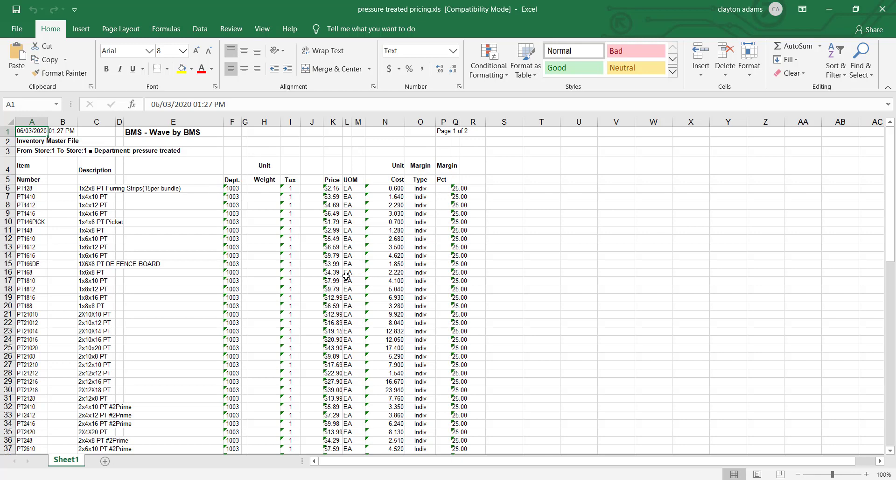
In Excel, delete the report header rows 1 to 5 from the exported pressure treated pricing.xls sheet.
left_click(7, 133)
key("shift+Down")
key("shift+Down")
key("shift+Down")
key("shift+Down")
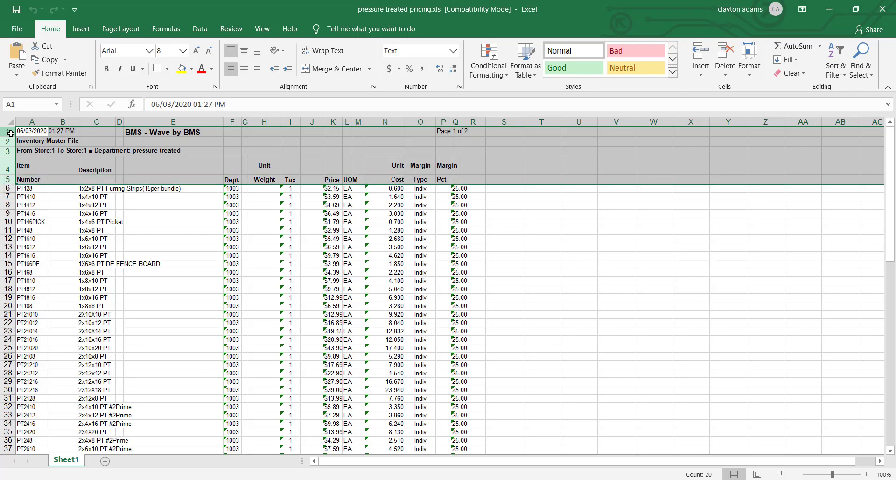
key("Delete")
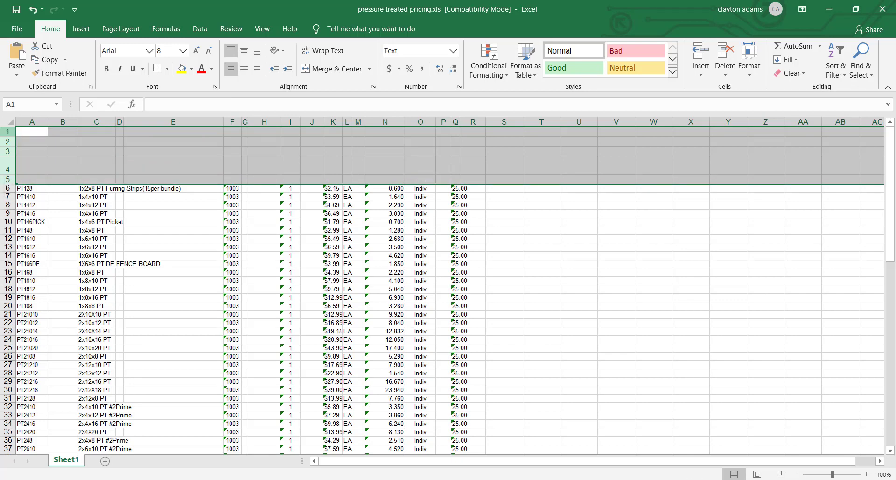
right_click(8, 132)
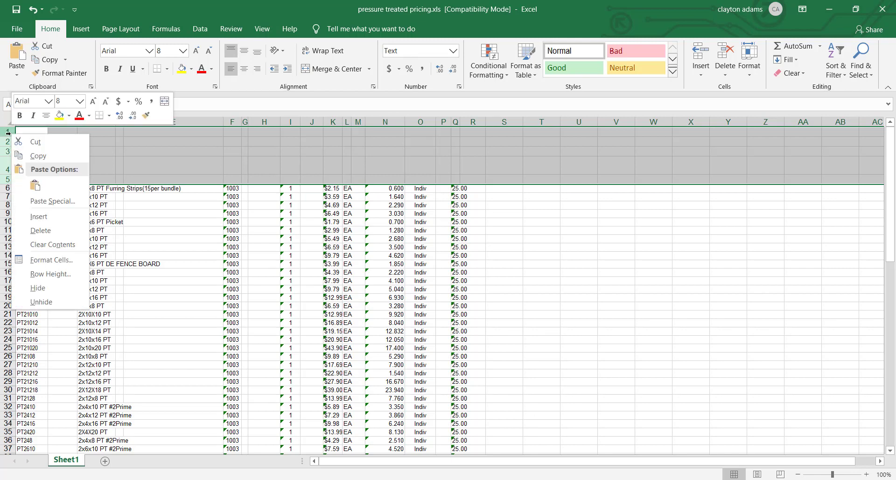
left_click(41, 230)
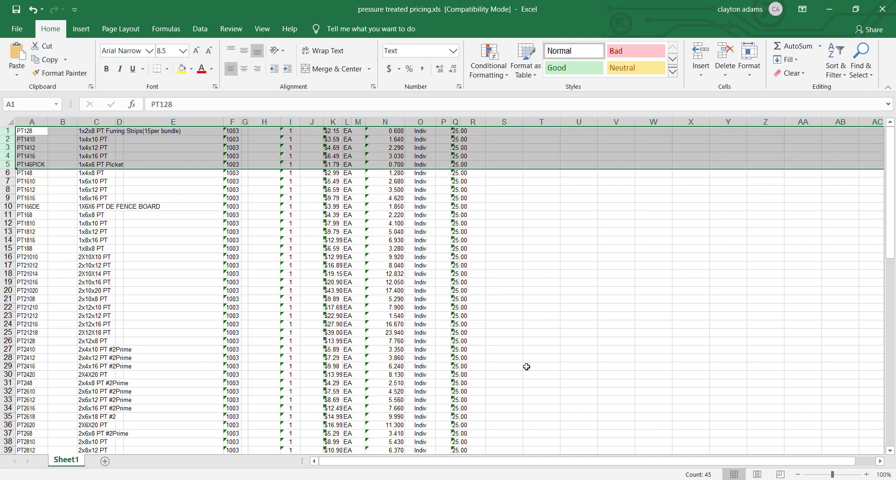
Delete the second page's report header rows 53 to 57 from the pressure treated pricing sheet.
left_click_drag(891, 267, 891, 371)
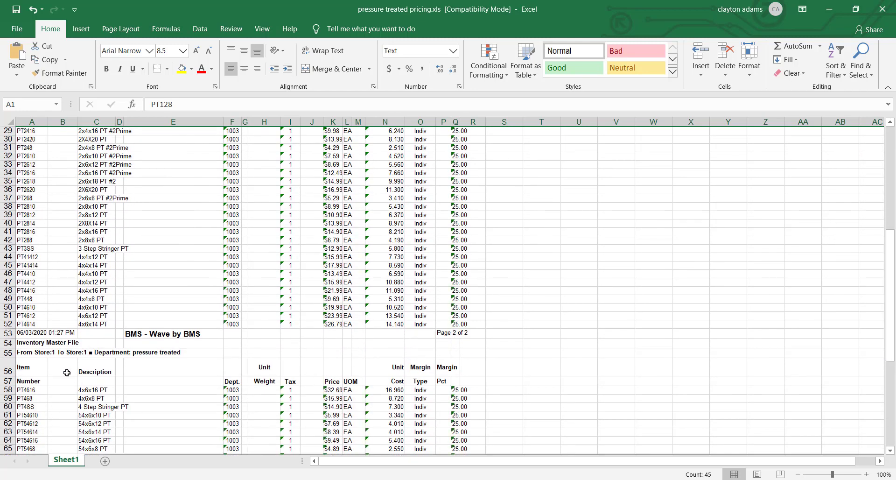
left_click(7, 333)
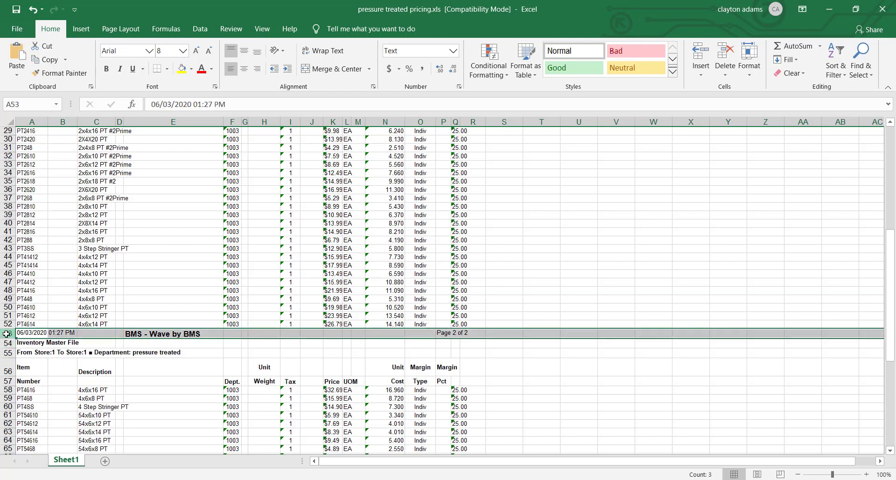
key("shift+Down")
key("shift+Down")
key("shift+Down")
key("shift+Down")
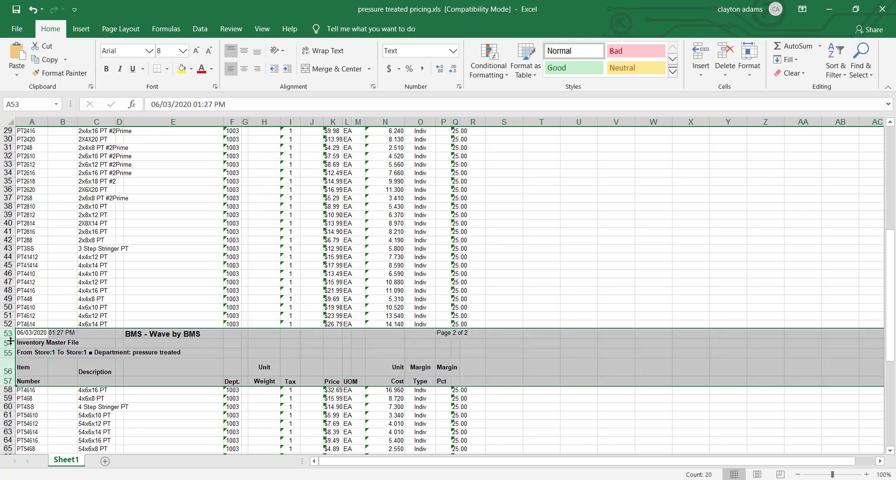
right_click(6, 343)
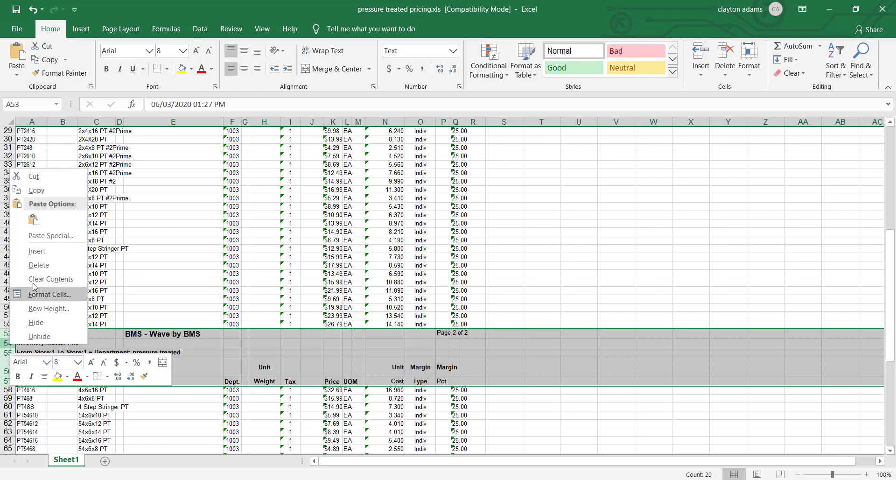
left_click(39, 264)
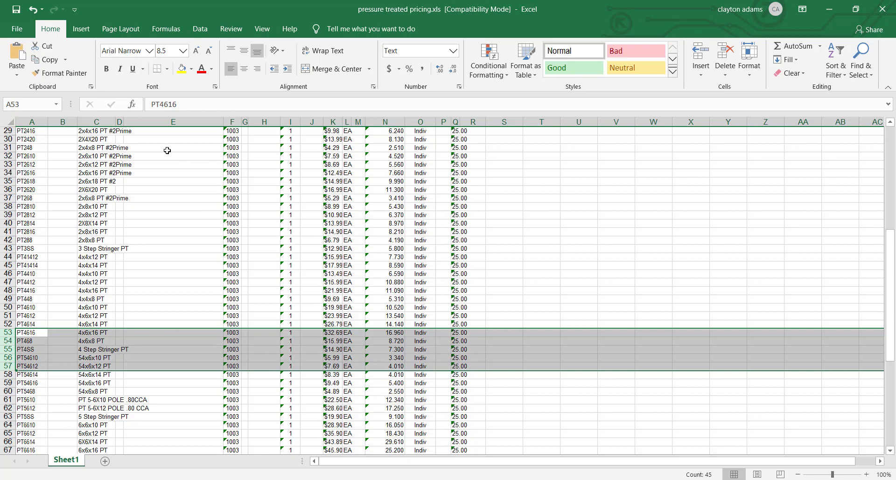
Save the sheet as tab-delimited text "pressure treated pricing.txt" in C:\BMS\Reports, and close Excel and File Explorer.
left_click(17, 29)
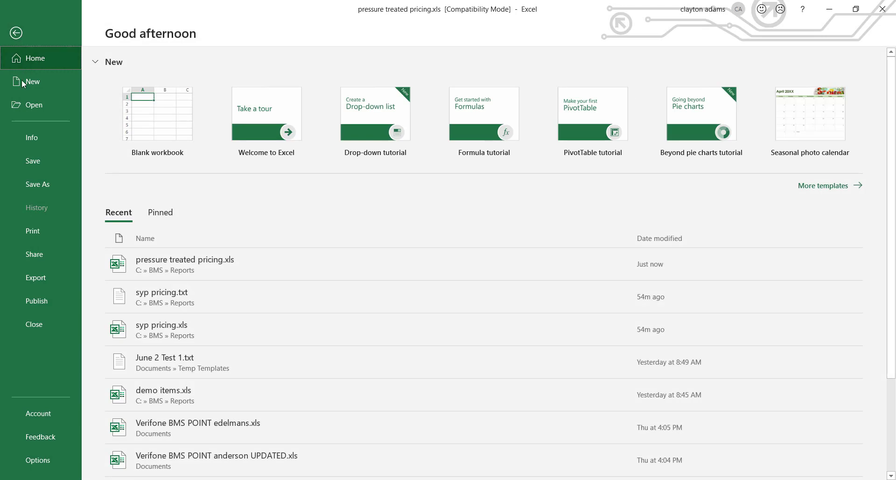
left_click(43, 179)
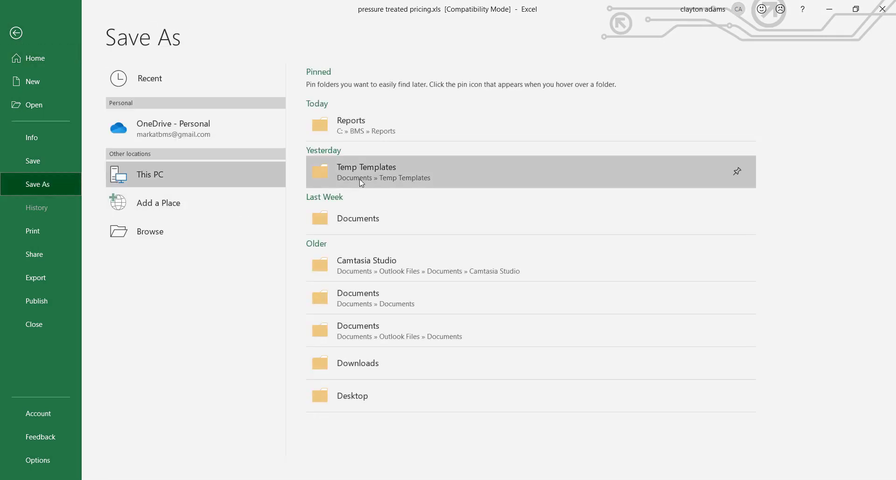
left_click(367, 126)
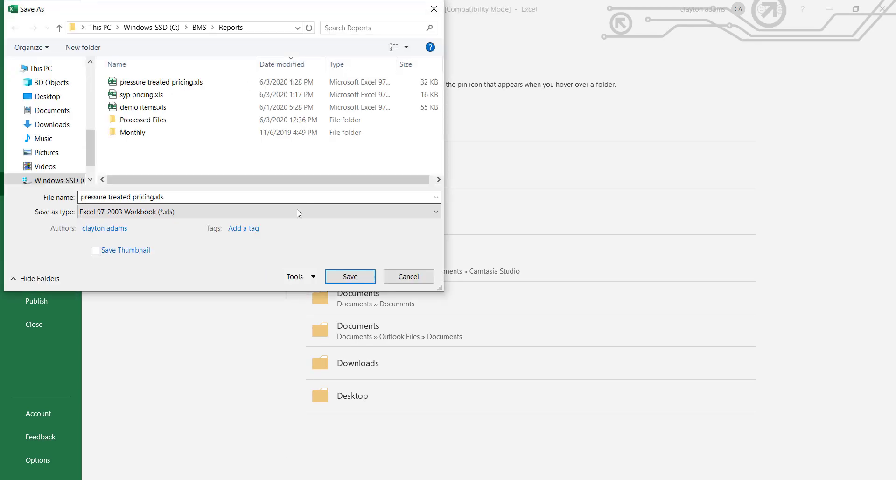
left_click(437, 216)
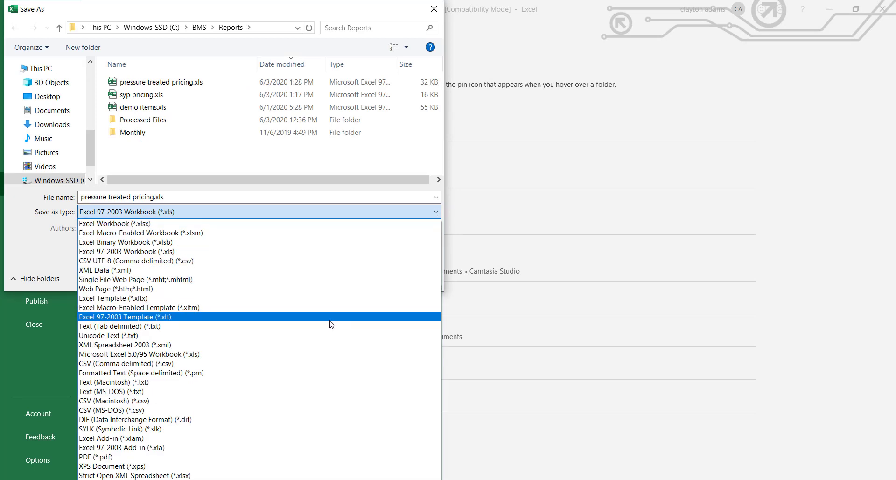
left_click(330, 326)
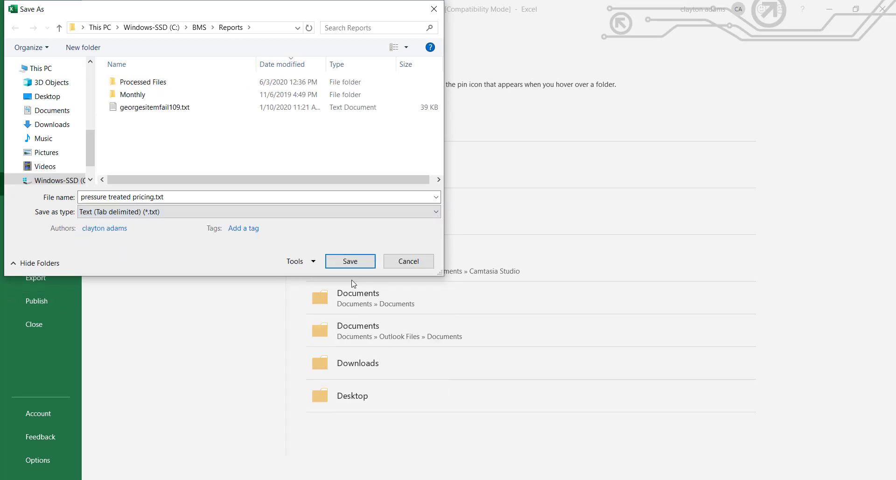
left_click(356, 261)
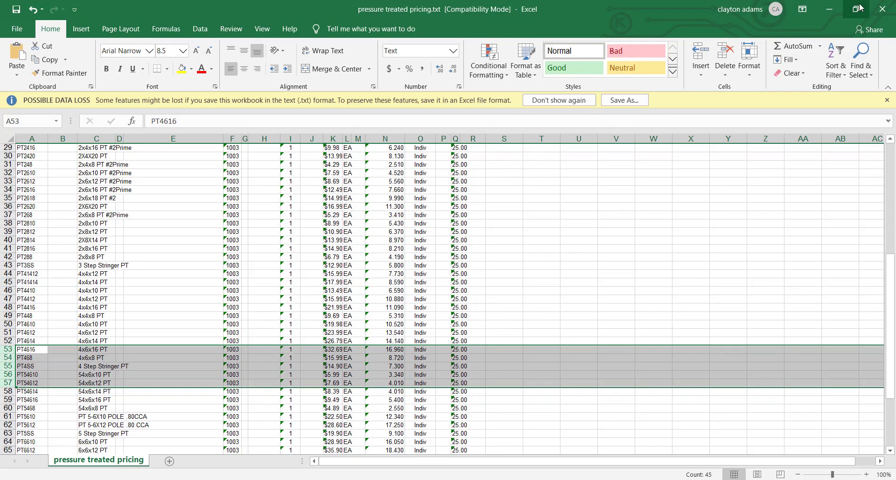
left_click(882, 9)
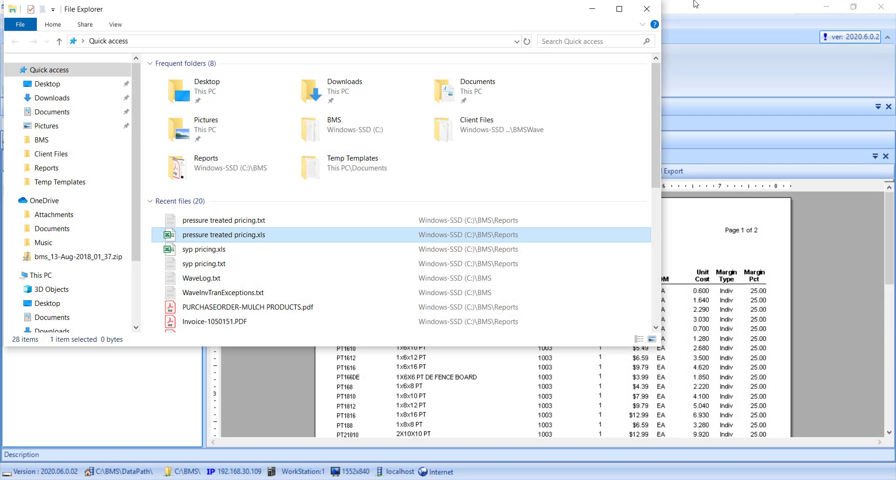
left_click(648, 8)
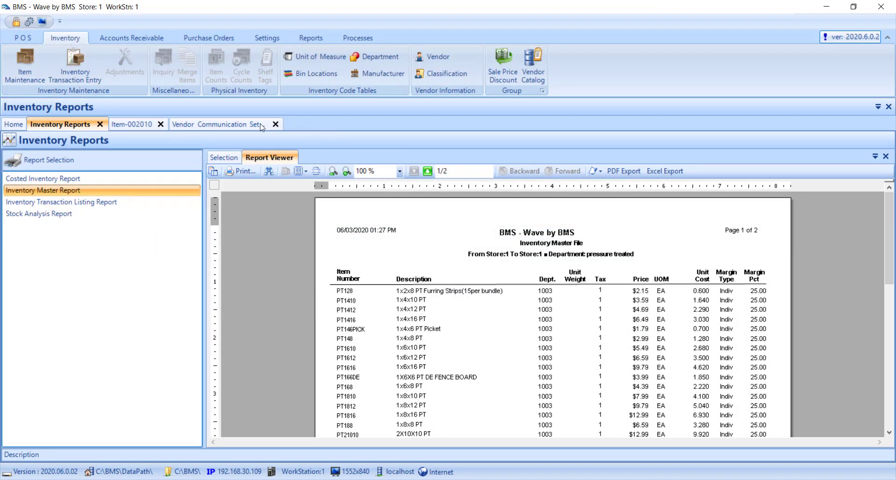
In BMS Wave's vendor communication file processing, load C:\BMS\Reports\pressure treated pricing.txt with the Wave Item Import - MultiStore template.
left_click(237, 125)
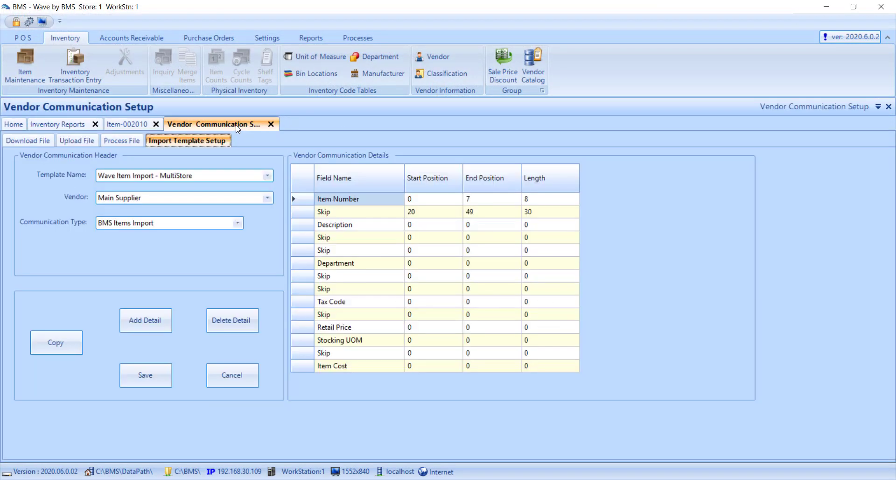
left_click(130, 142)
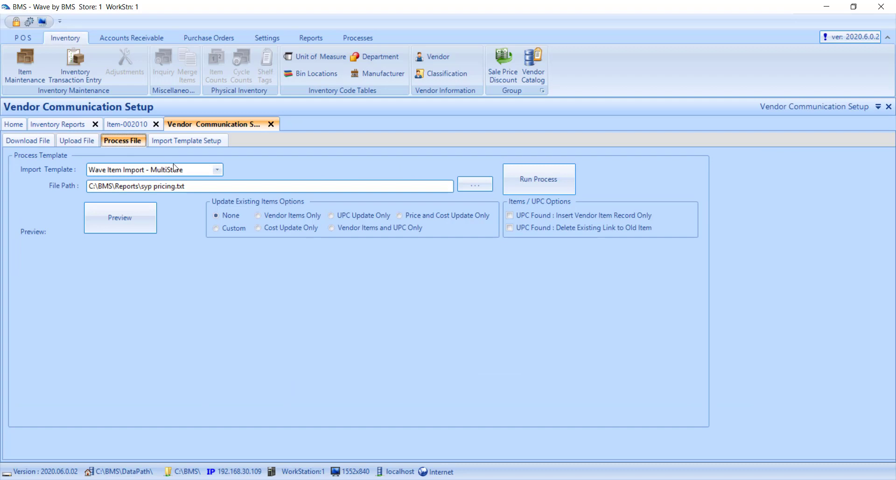
left_click(217, 171)
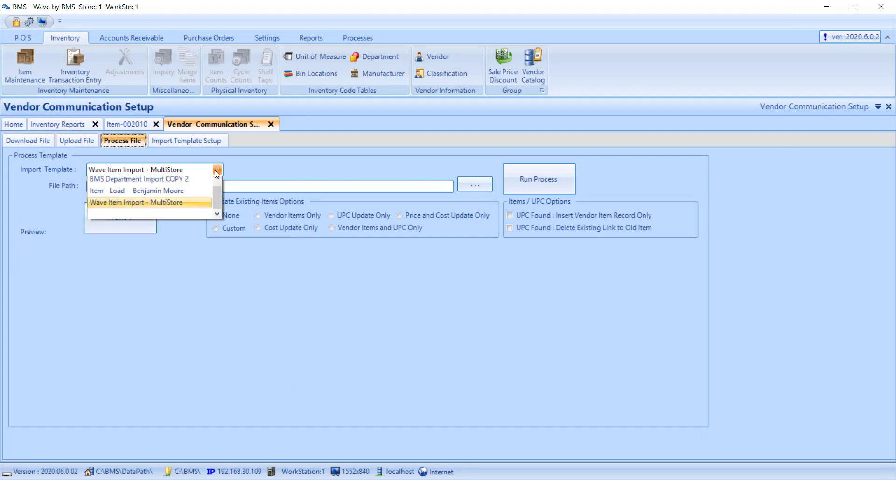
left_click(239, 161)
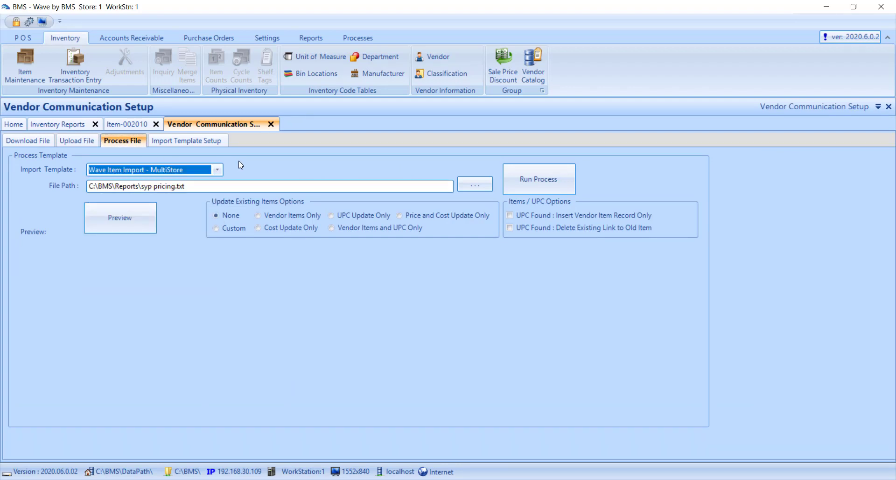
left_click(474, 184)
scroll(238, 196, "up", 5)
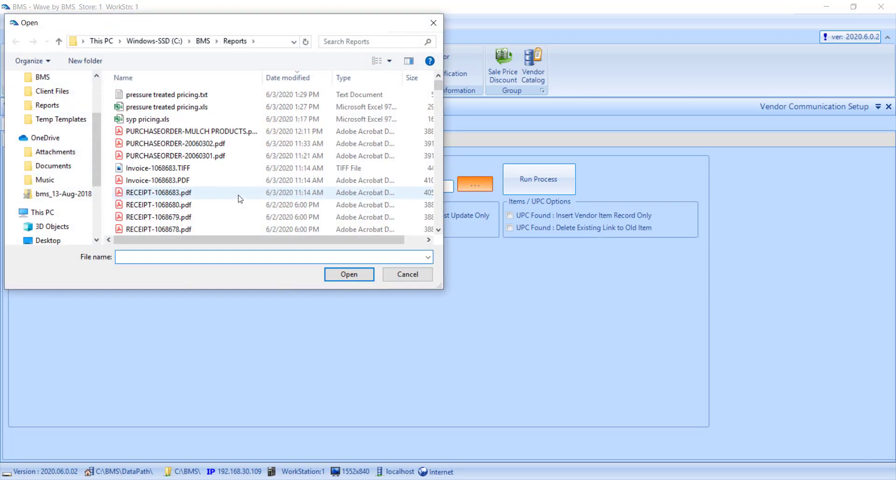
scroll(70, 210, "down", 3)
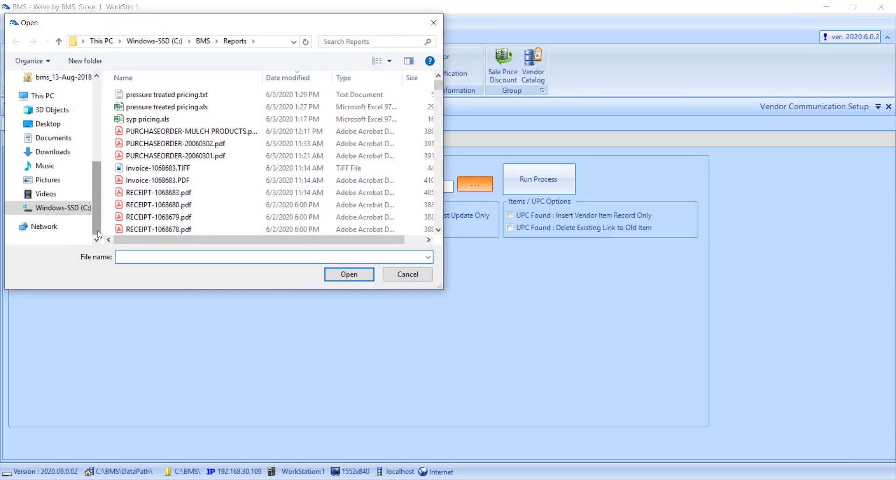
left_click(79, 210)
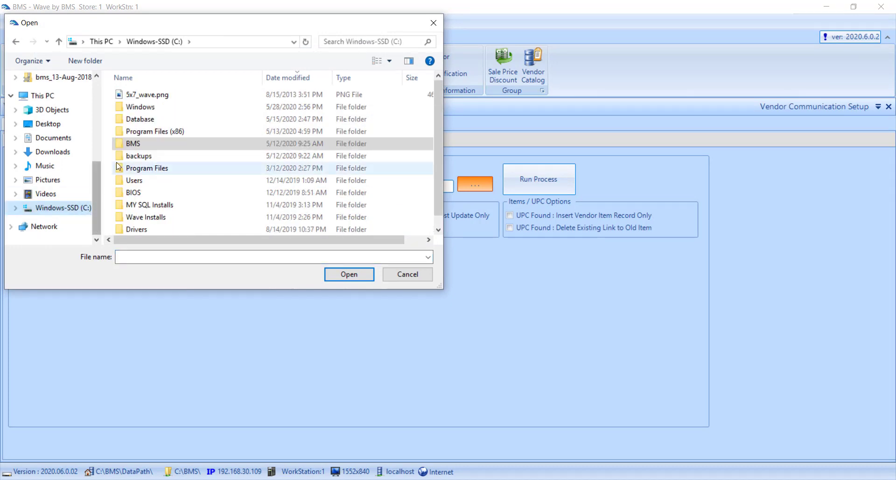
double_click(140, 143)
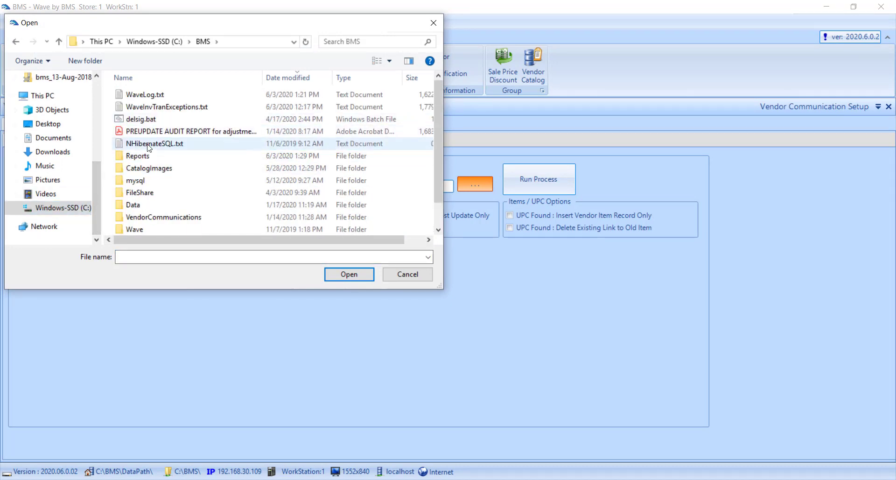
double_click(147, 160)
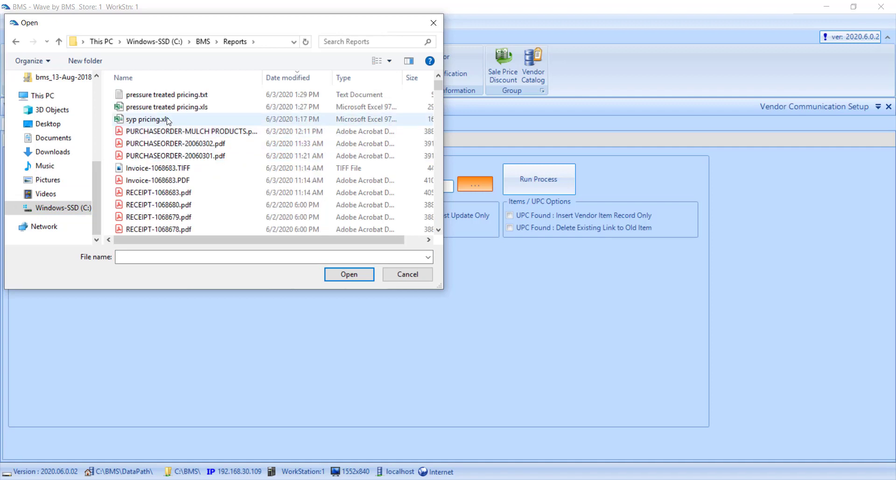
double_click(211, 95)
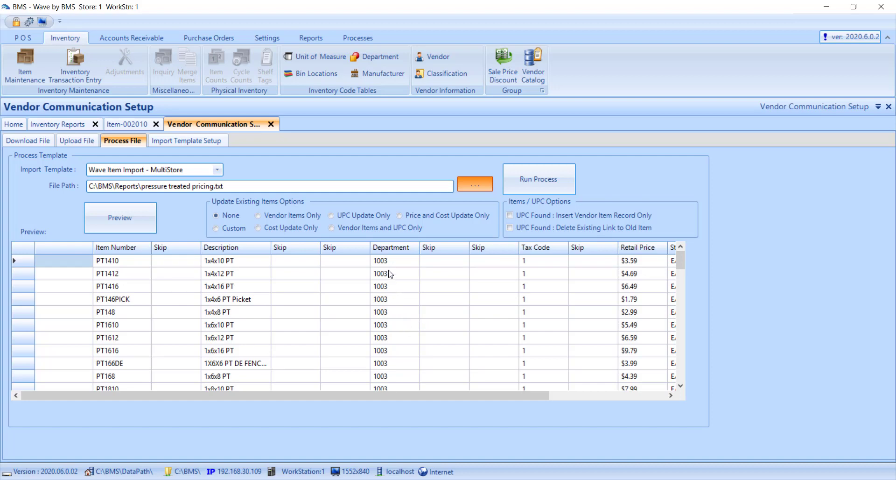
Run the import process with the Price and Cost Update Only option for existing items.
left_click(399, 216)
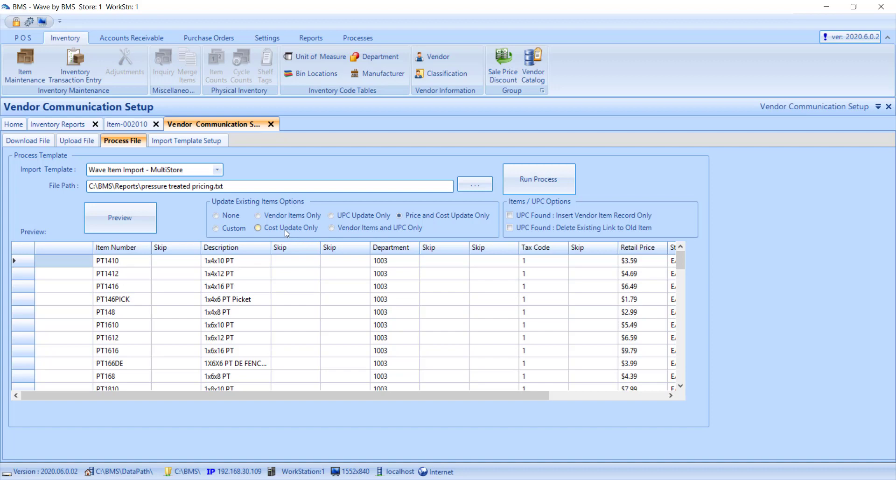
left_click(538, 180)
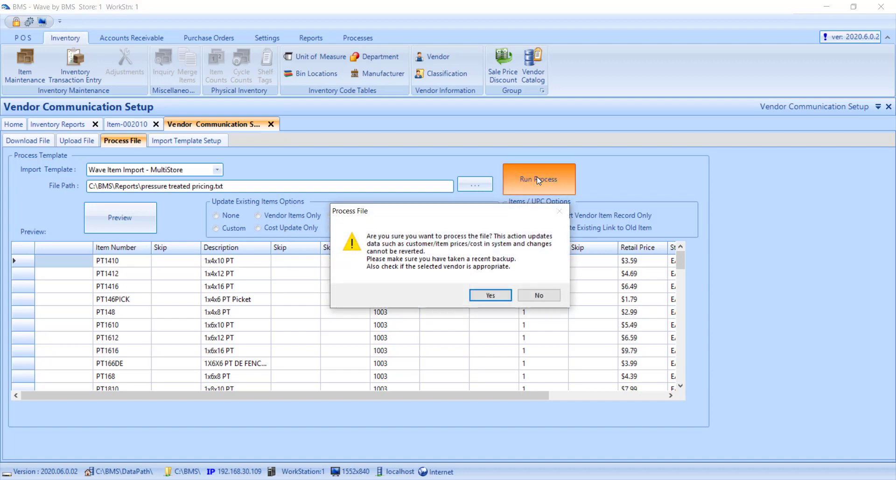
left_click(490, 295)
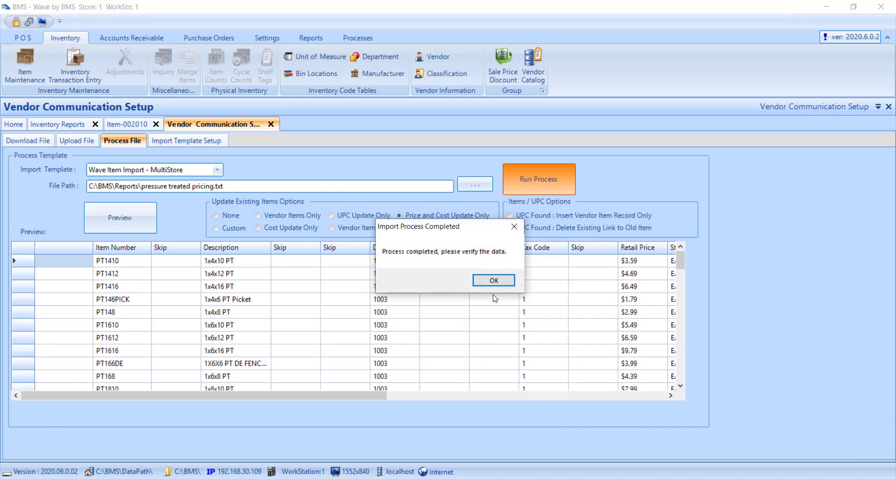
left_click(489, 282)
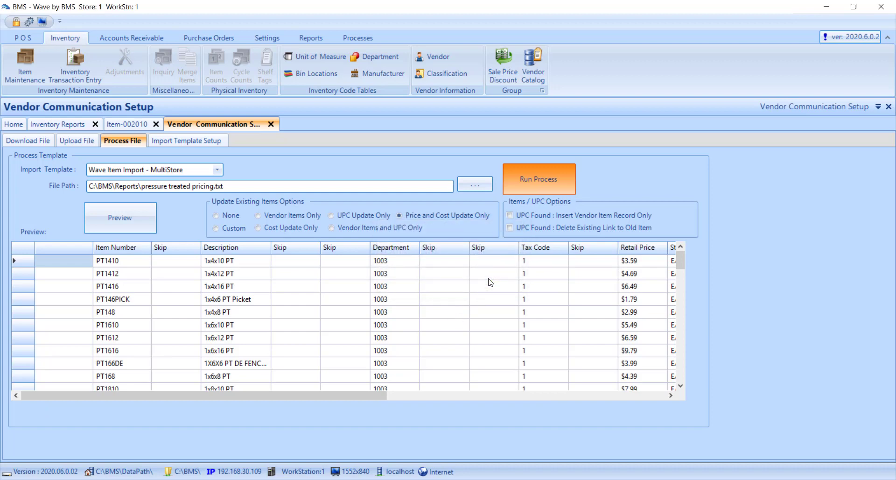